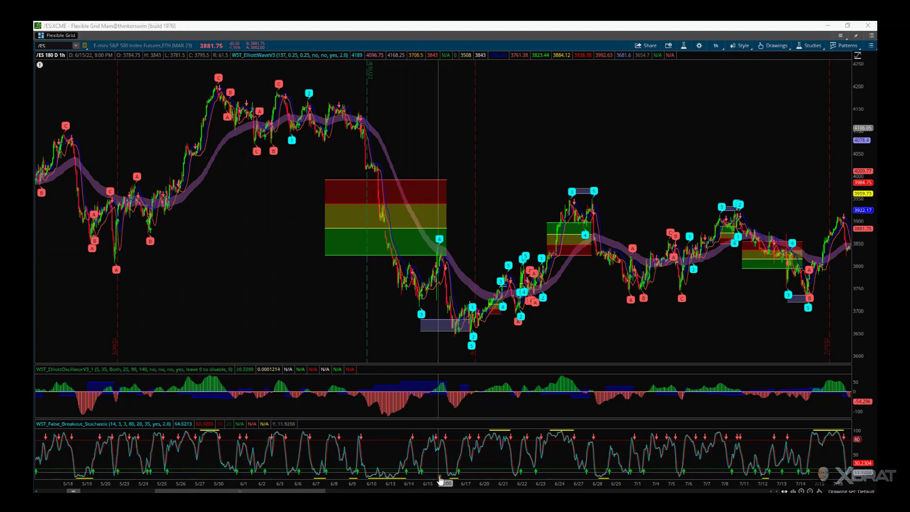
- Examine the Elliott Wave pullback zones and wave 5 target boxes on the hourly /ES chart from June to early September 2022
left_click_drag(442, 483, 313, 483)
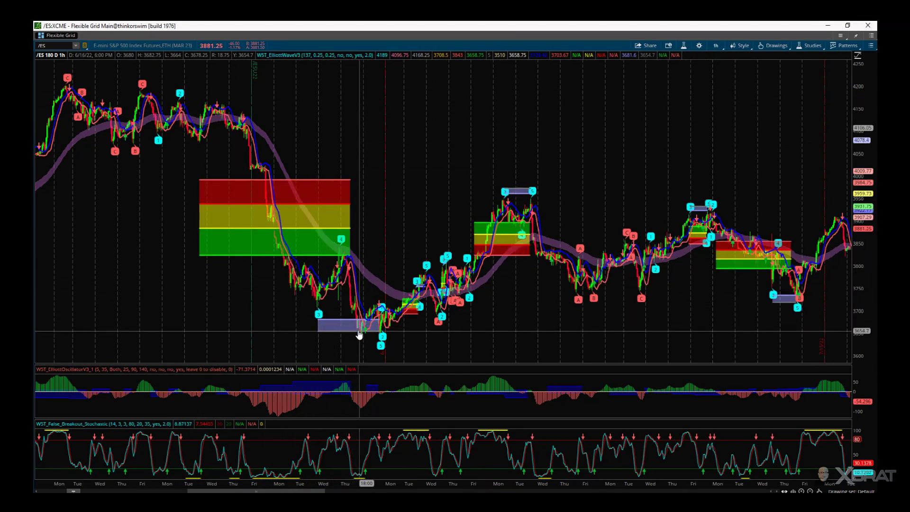
left_click_drag(554, 328, 360, 332)
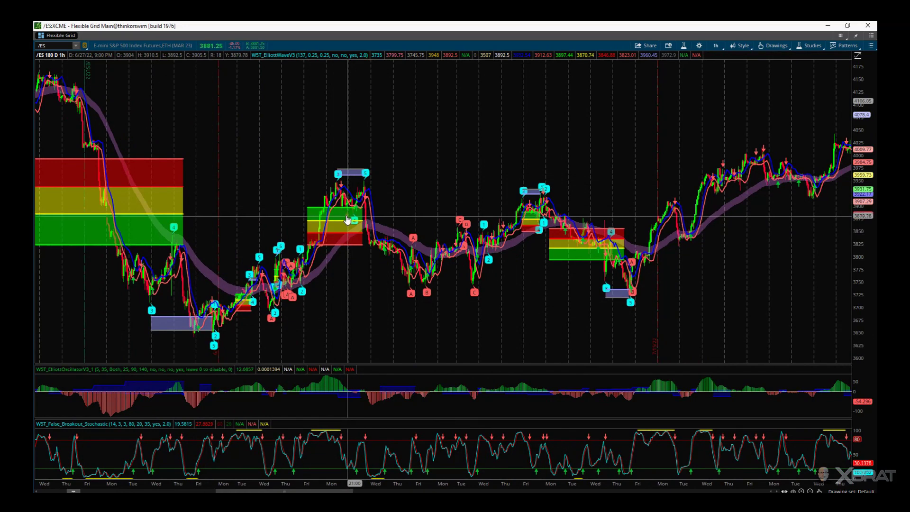
left_click_drag(439, 164, 299, 162)
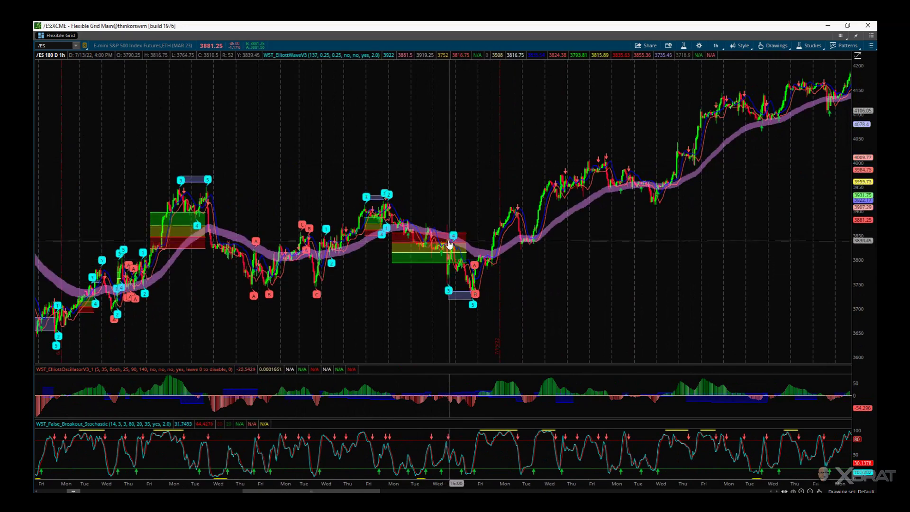
left_click_drag(669, 285, 392, 289)
left_click_drag(620, 270, 361, 272)
left_click_drag(596, 297, 340, 297)
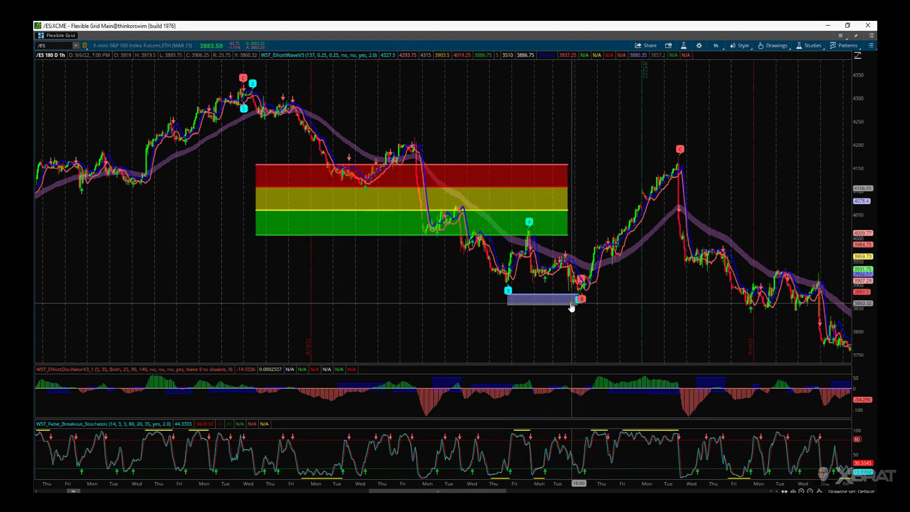
- Review the Elliott Wave setups and their target boxes from mid-September through December 2022
left_click_drag(655, 321, 611, 321)
scroll(611, 323, "down", 15)
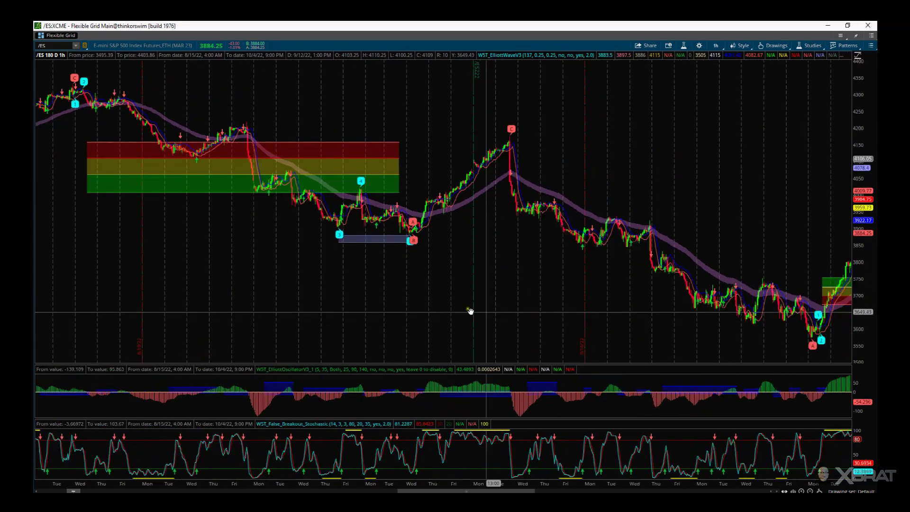
scroll(461, 191, "down", 10)
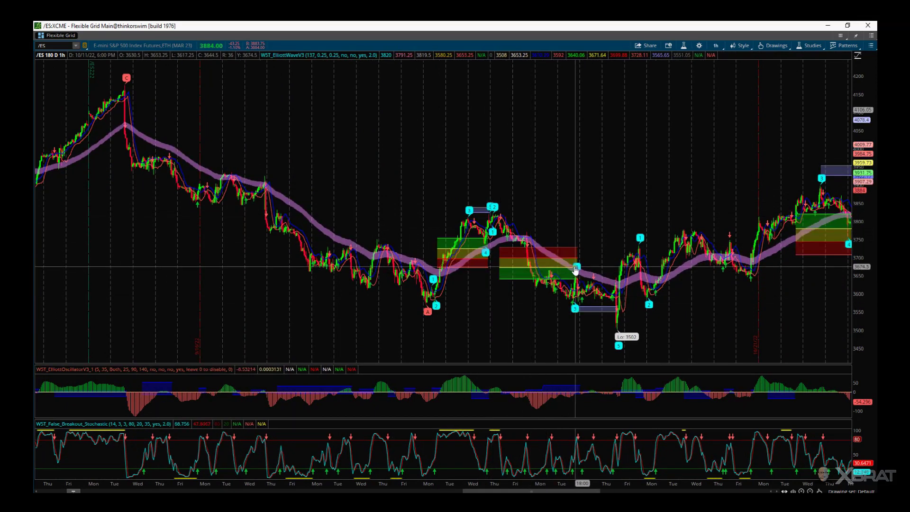
left_click_drag(696, 321, 442, 319)
left_click_drag(602, 280, 419, 283)
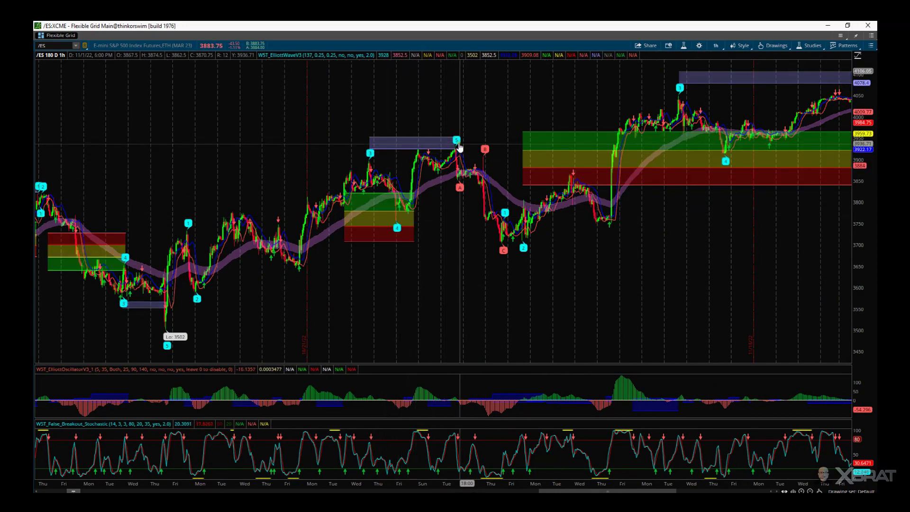
left_click_drag(644, 243, 378, 258)
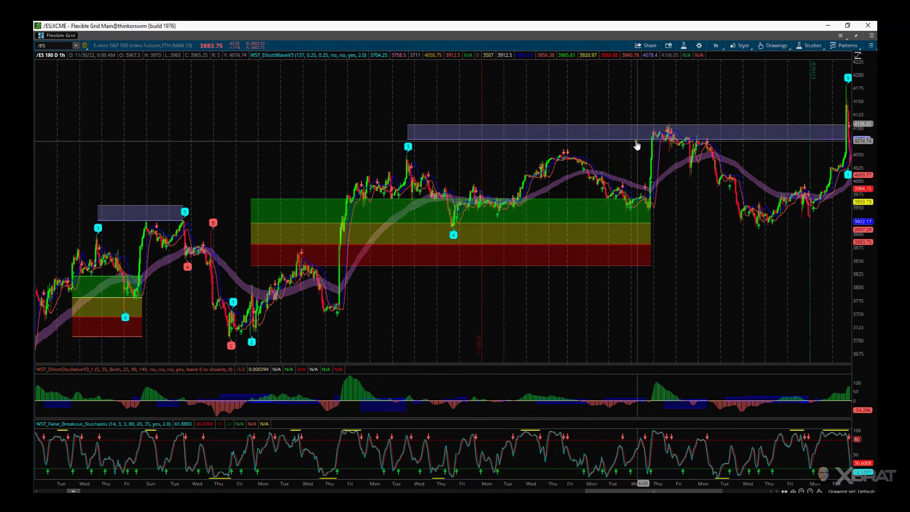
left_click_drag(736, 247, 602, 248)
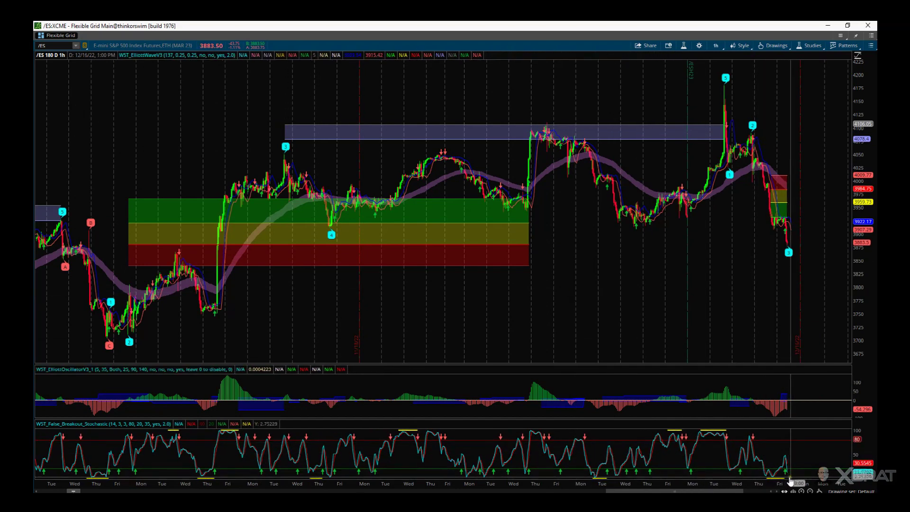
- Enlarge the most recent December price action to examine the current wave 3 low and its pullback zone
left_click_drag(789, 483, 514, 462)
left_click_drag(760, 485, 578, 474)
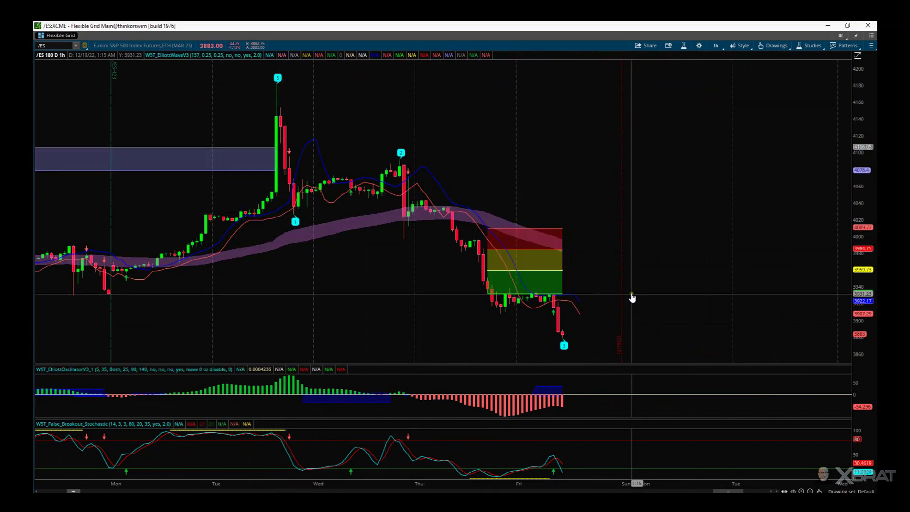
left_click_drag(639, 295, 662, 280)
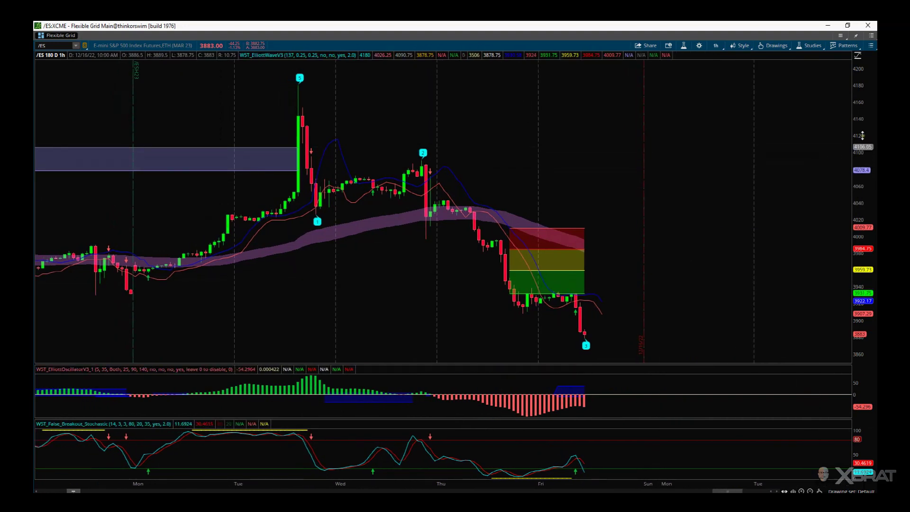
left_click_drag(862, 136, 864, 158)
left_click_drag(642, 233, 660, 209)
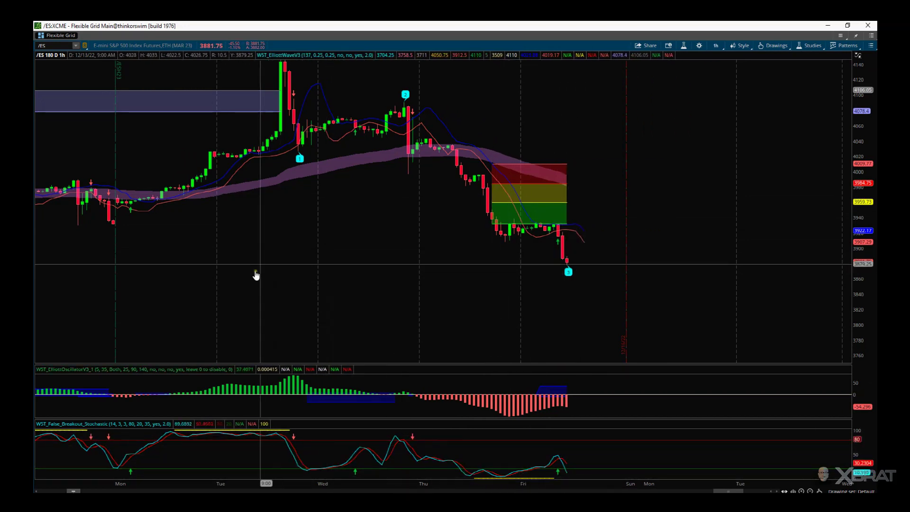
- Look back through November to the late October 2022 rally and examine its wave 4 pullback zone and wave 5 target box
left_click_drag(248, 297, 670, 269)
left_click_drag(426, 282, 718, 281)
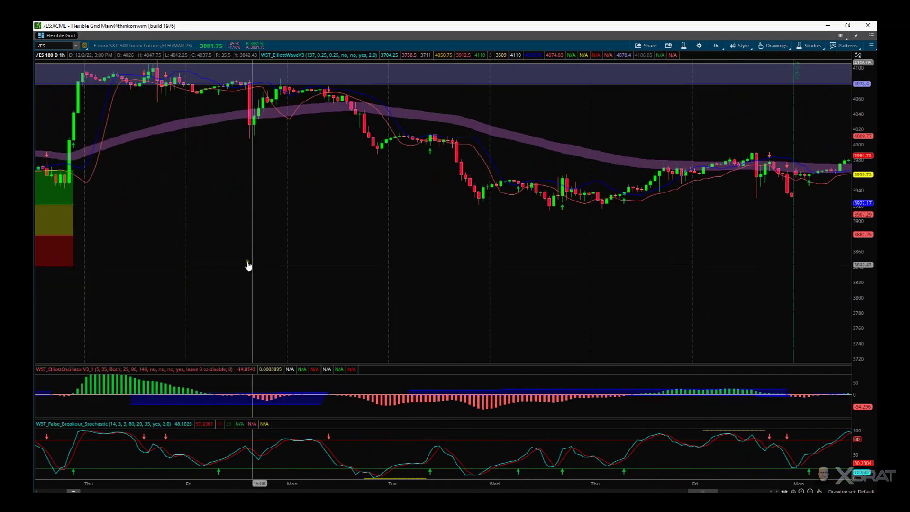
left_click_drag(248, 264, 565, 290)
left_click_drag(483, 262, 573, 317)
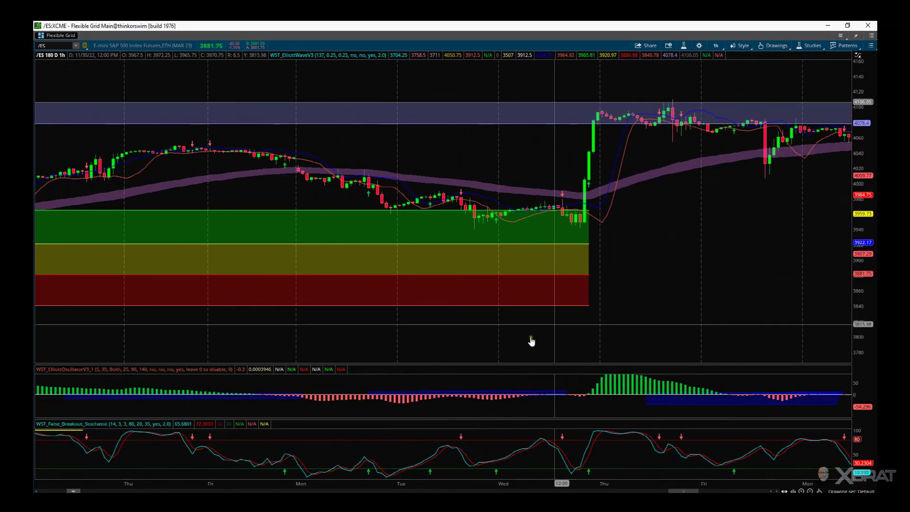
left_click_drag(420, 479, 538, 487)
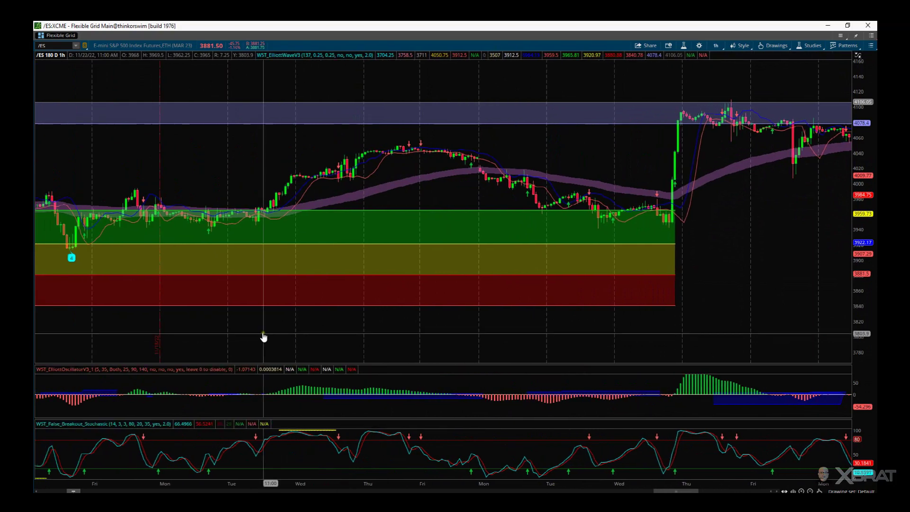
left_click_drag(264, 339, 693, 296)
left_click_drag(394, 303, 760, 279)
left_click_drag(349, 316, 796, 254)
left_click_drag(365, 271, 574, 291)
left_click_drag(403, 339, 495, 311)
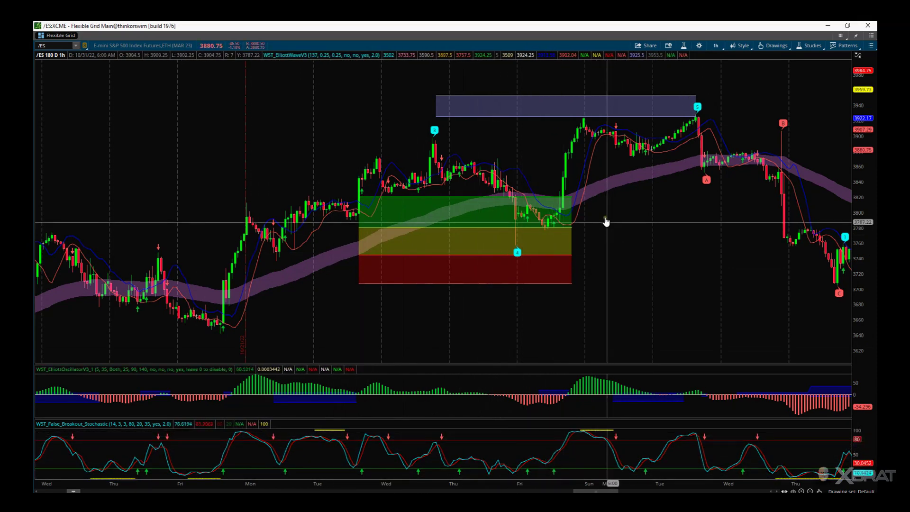
- Show a wider time range around the late October rally to compare its waves with the oscillator and stochastic
left_click_drag(402, 484, 455, 484)
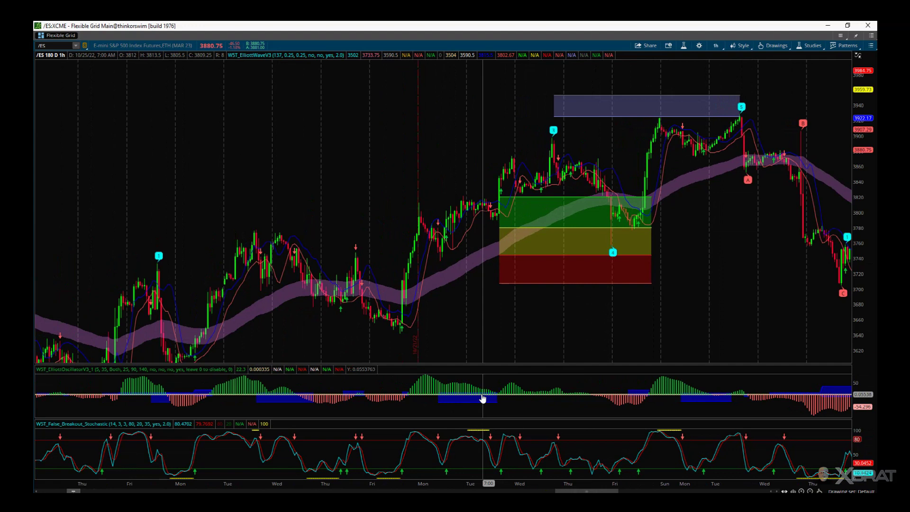
left_click_drag(509, 325, 429, 263)
left_click_drag(571, 273, 554, 330)
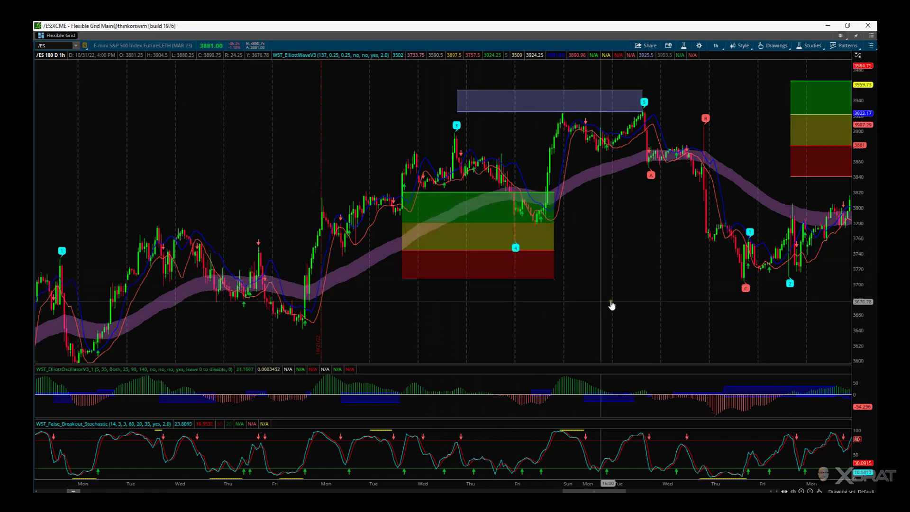
left_click_drag(673, 300, 633, 291)
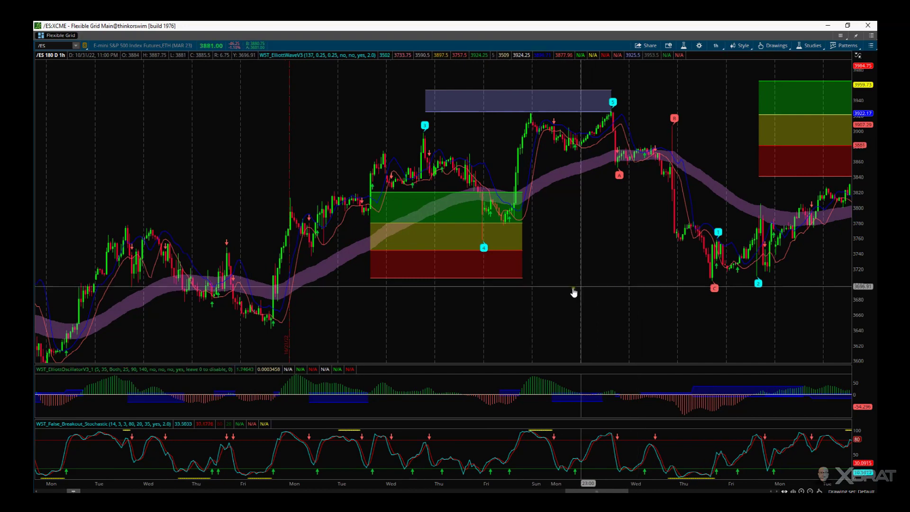
- Examine the early to mid-October 2022 wave setups, including the bearish pullback zone and its target box
left_click_drag(400, 325, 647, 267)
left_click_drag(429, 334, 648, 290)
left_click_drag(268, 314, 510, 325)
left_click_drag(416, 302, 395, 332)
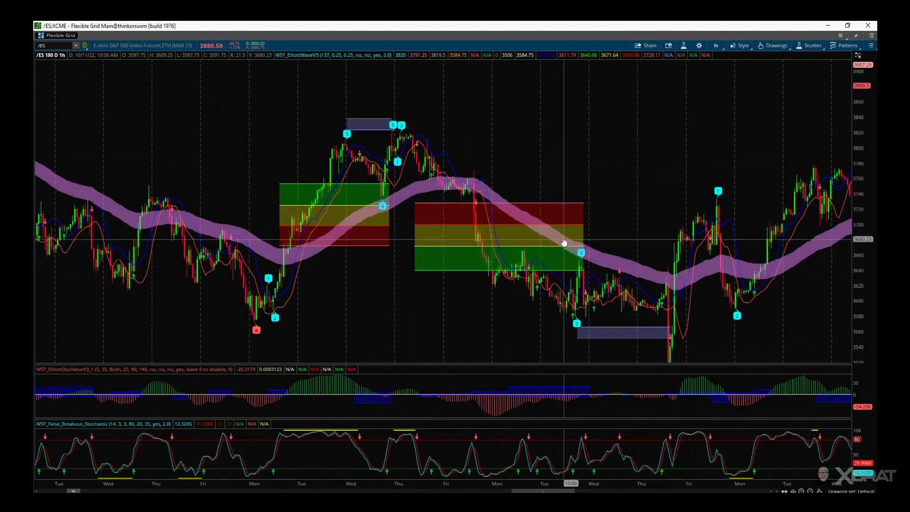
- Return to the latest December candles and enlarge the area around the current wave 3 and its pullback zone
left_click_drag(751, 335, 240, 307)
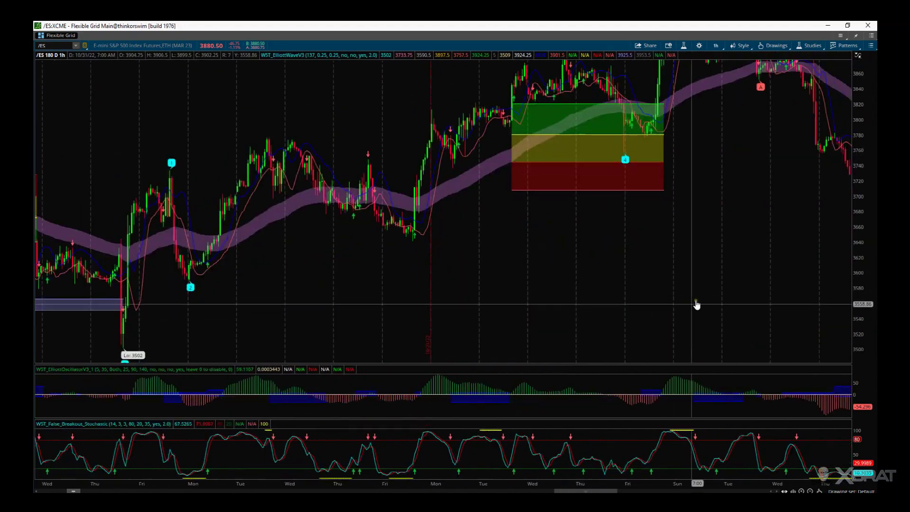
left_click_drag(749, 282, 432, 349)
left_click_drag(695, 315, 467, 351)
scroll(708, 288, "down", 12)
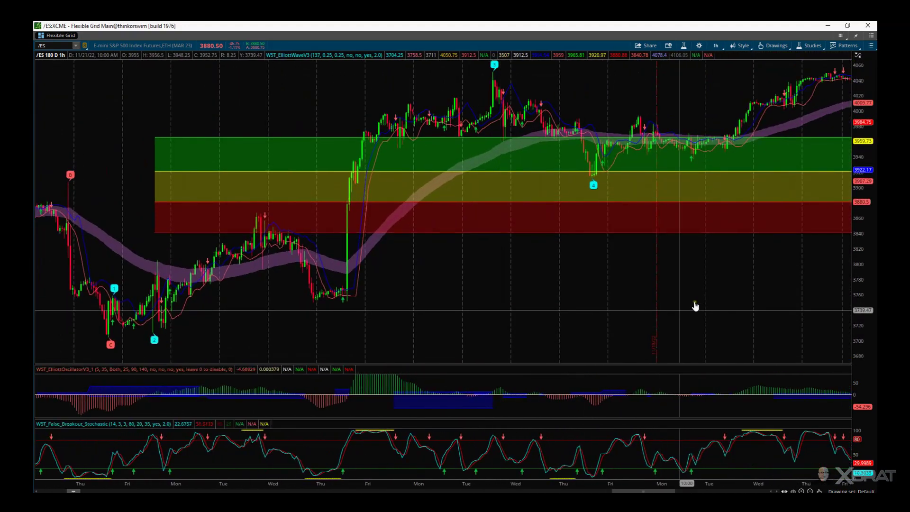
scroll(757, 293, "down", 8)
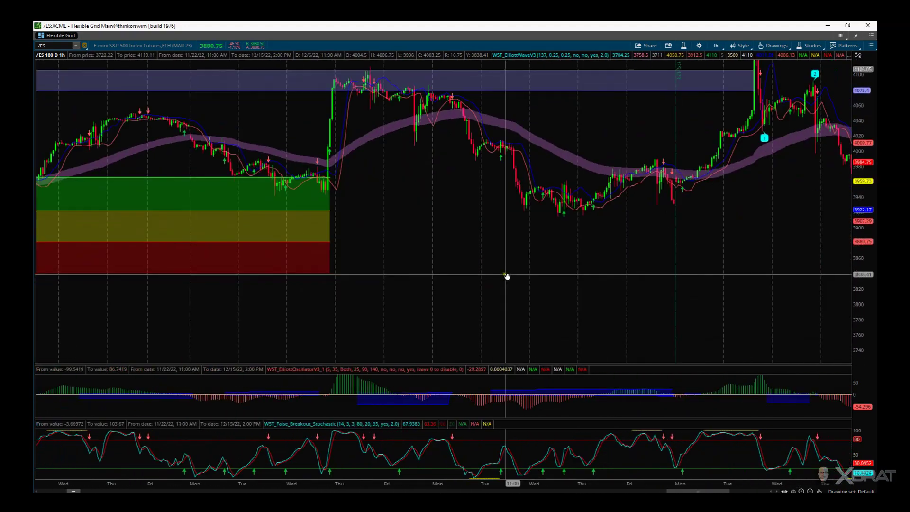
scroll(563, 304, "up", 3)
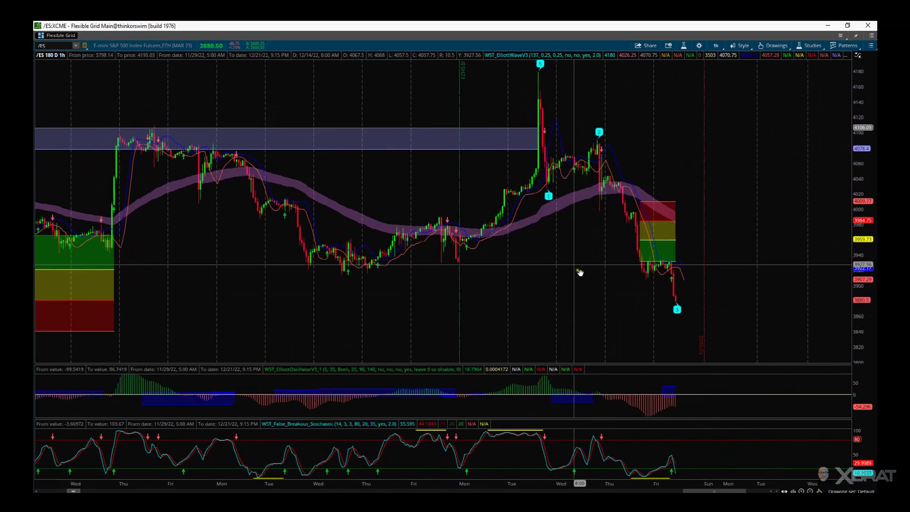
scroll(579, 270, "up", 1)
left_click_drag(646, 483, 380, 481)
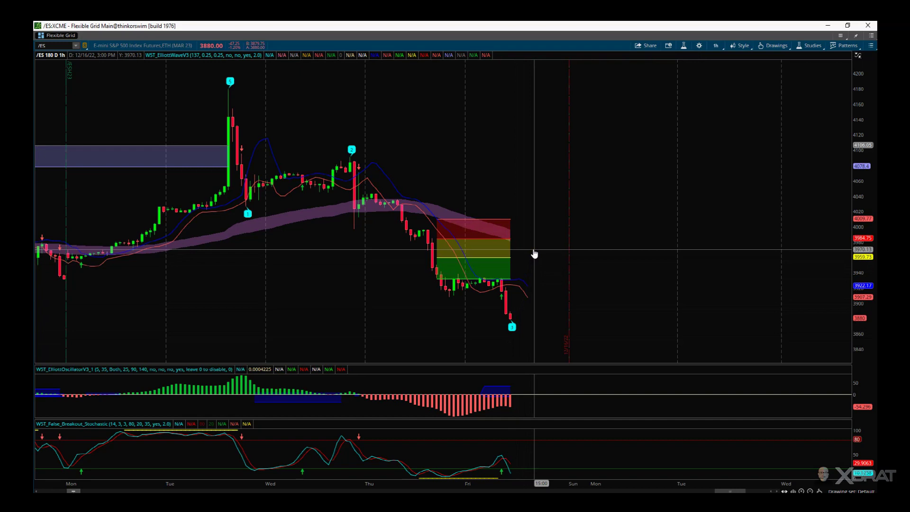
- Examine the current December wave 3 decline, then compare it with the preceding price action back to late November
left_click_drag(589, 329, 616, 289)
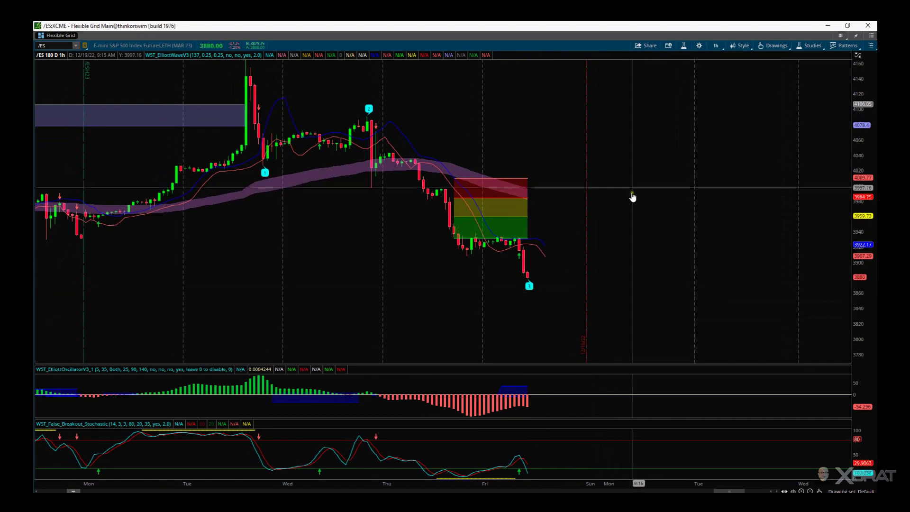
left_click_drag(327, 291, 638, 312)
left_click_drag(338, 322, 158, 319)
left_click_drag(513, 311, 473, 326)
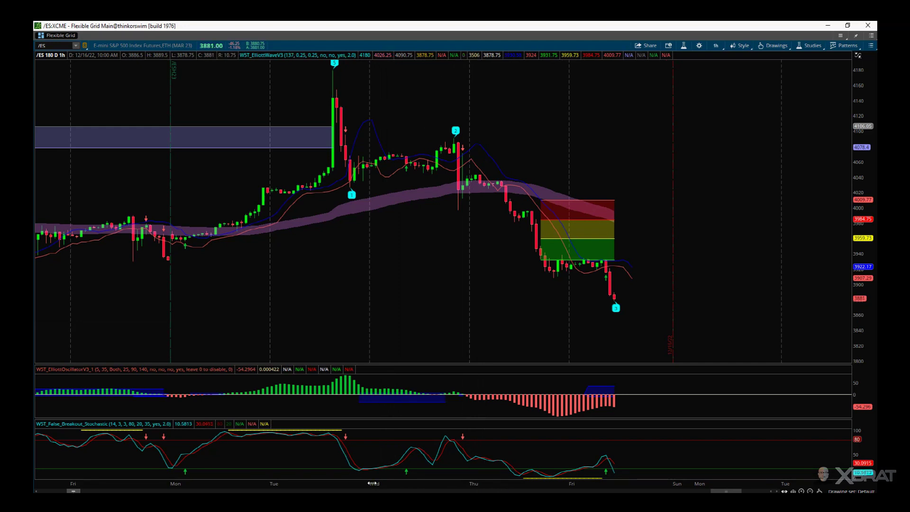
left_click_drag(372, 483, 437, 489)
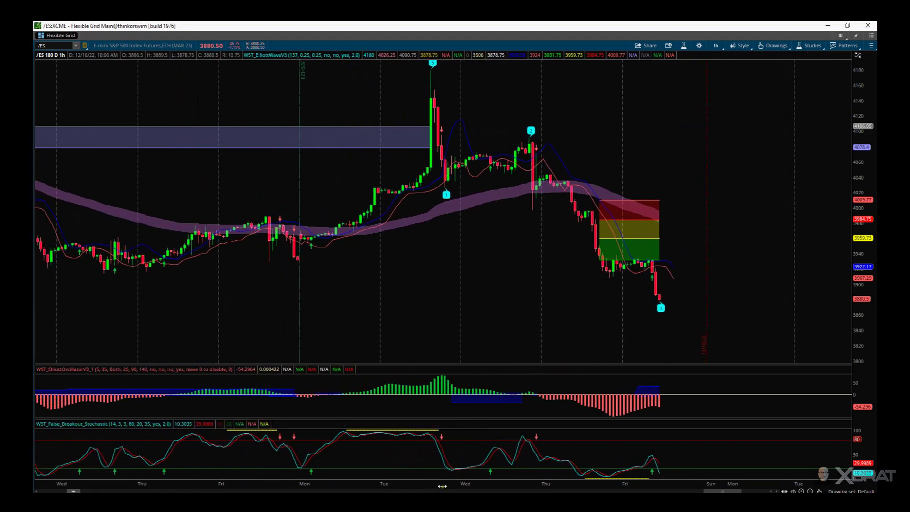
left_click_drag(602, 329, 534, 340)
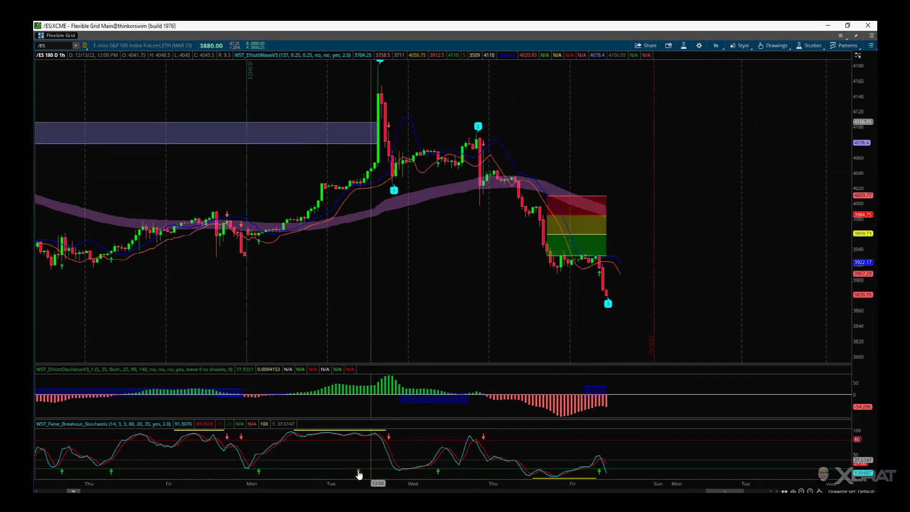
left_click_drag(345, 483, 484, 479)
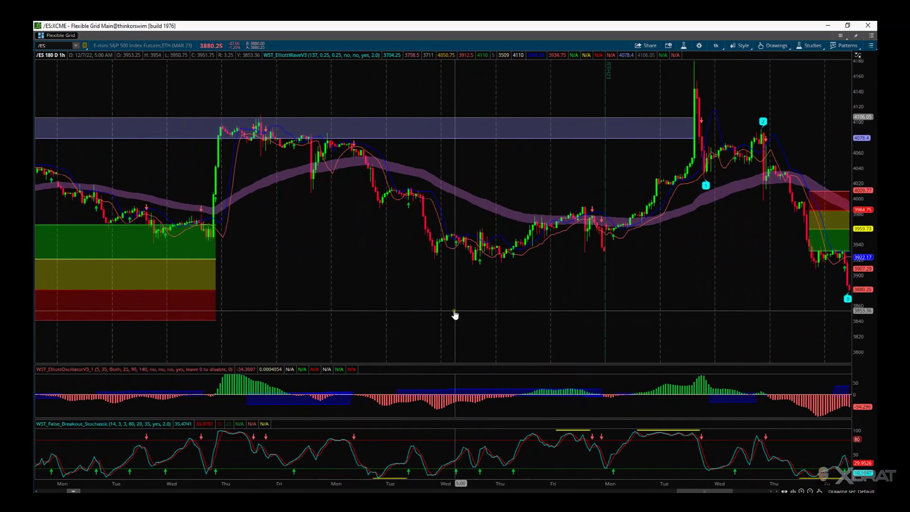